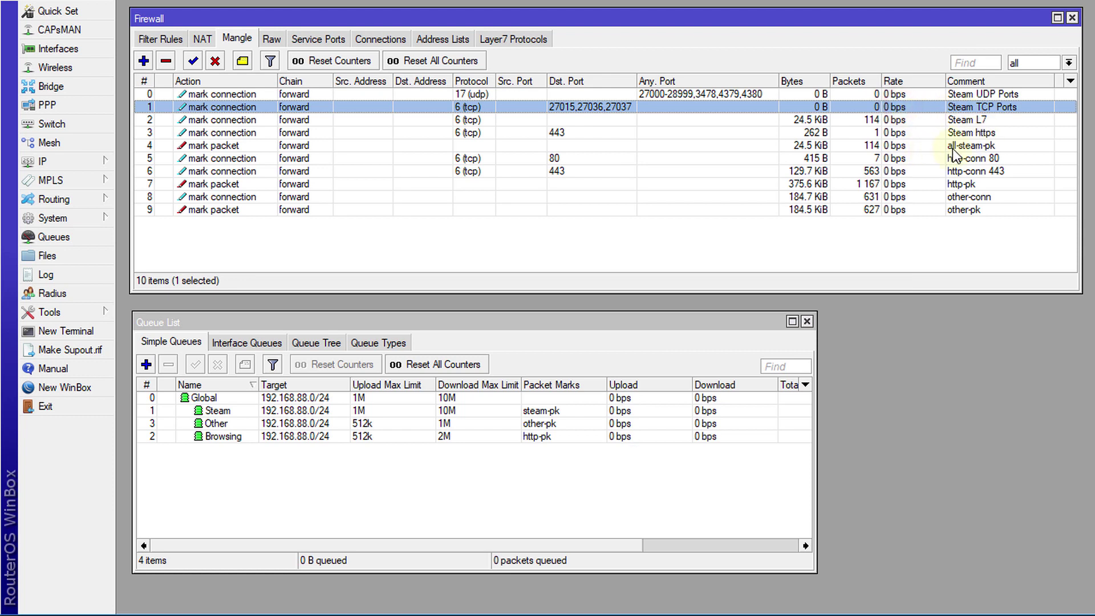
# Turn off Passthrough in the Steam connection-marking mangle rules, including Steam L7 and Steam https, and save each rule.
pyautogui.click(948, 147)
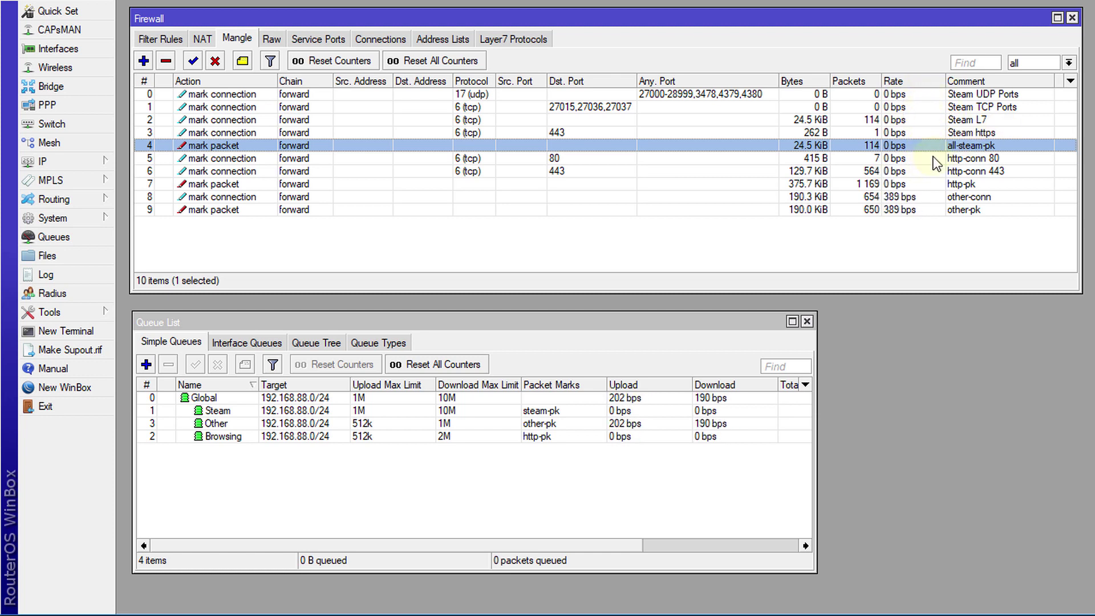
pyautogui.doubleClick(908, 106)
pyautogui.click(1007, 33)
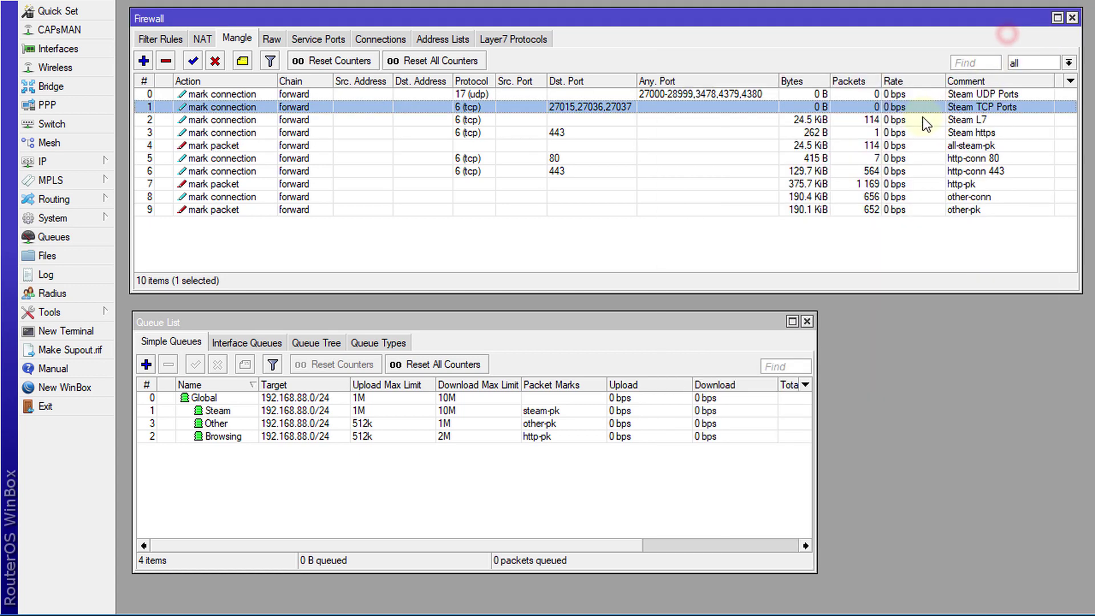
pyautogui.doubleClick(919, 119)
pyautogui.click(779, 152)
pyautogui.click(1000, 33)
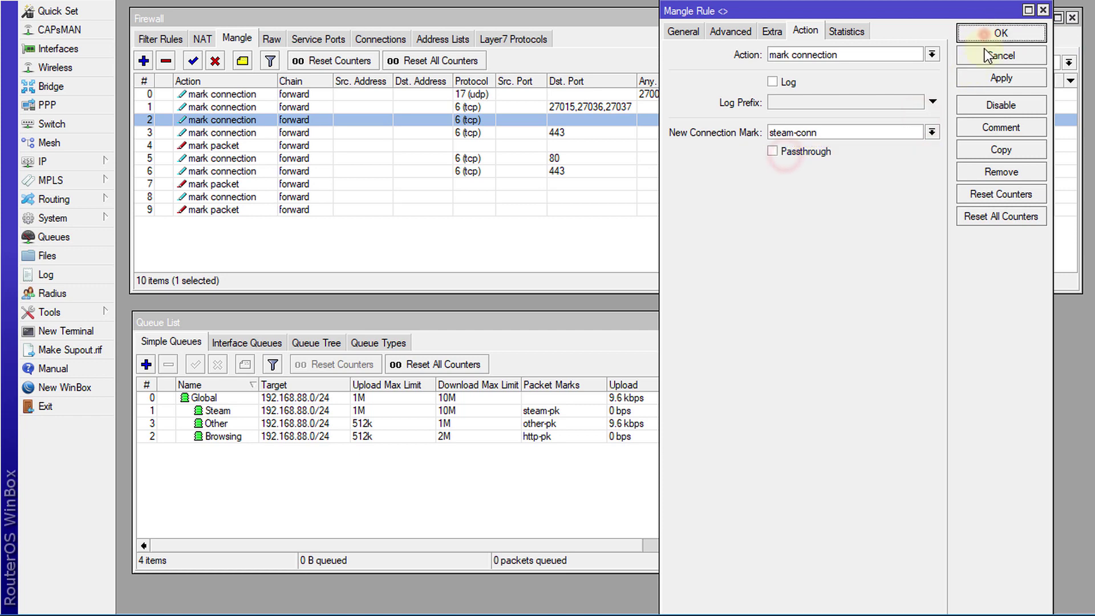
pyautogui.doubleClick(942, 136)
pyautogui.click(796, 149)
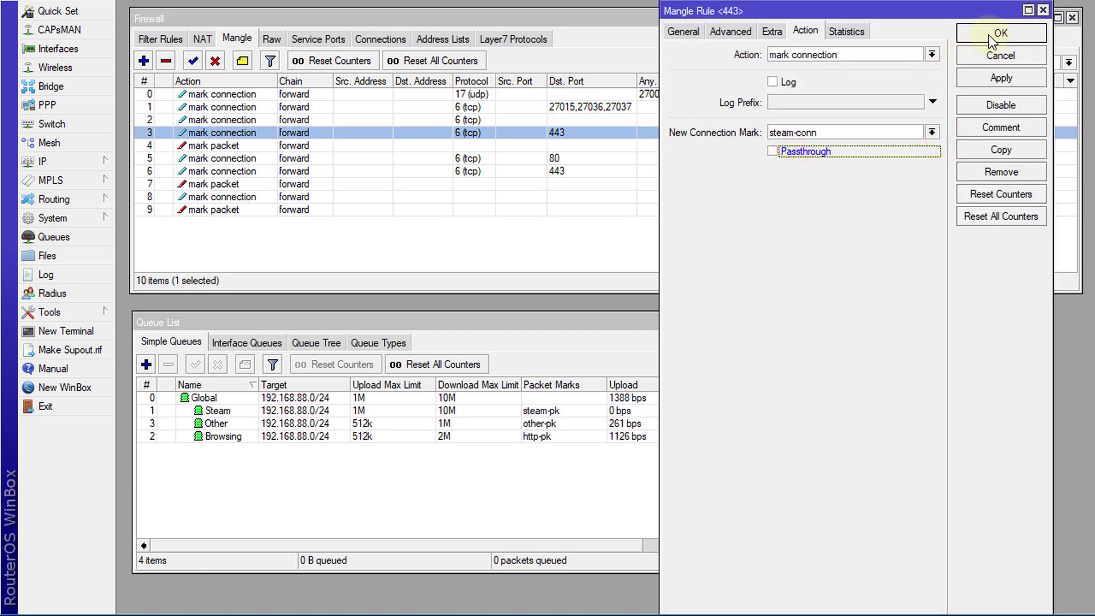
pyautogui.click(987, 35)
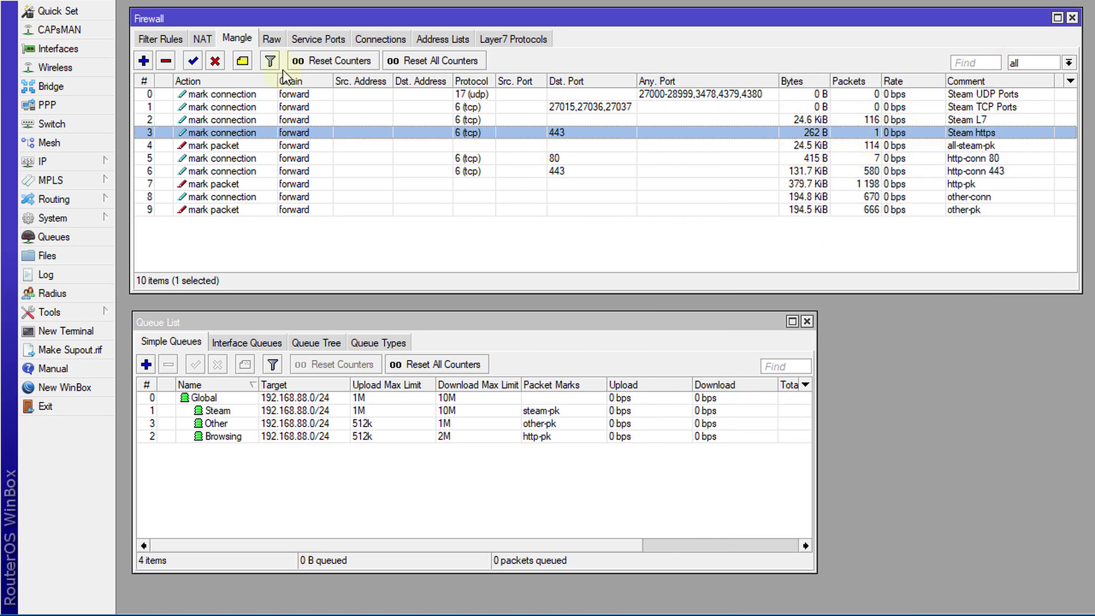
# Start a new firewall filter rule in the forward chain that matches the connection mark steam-conn.
pyautogui.click(164, 40)
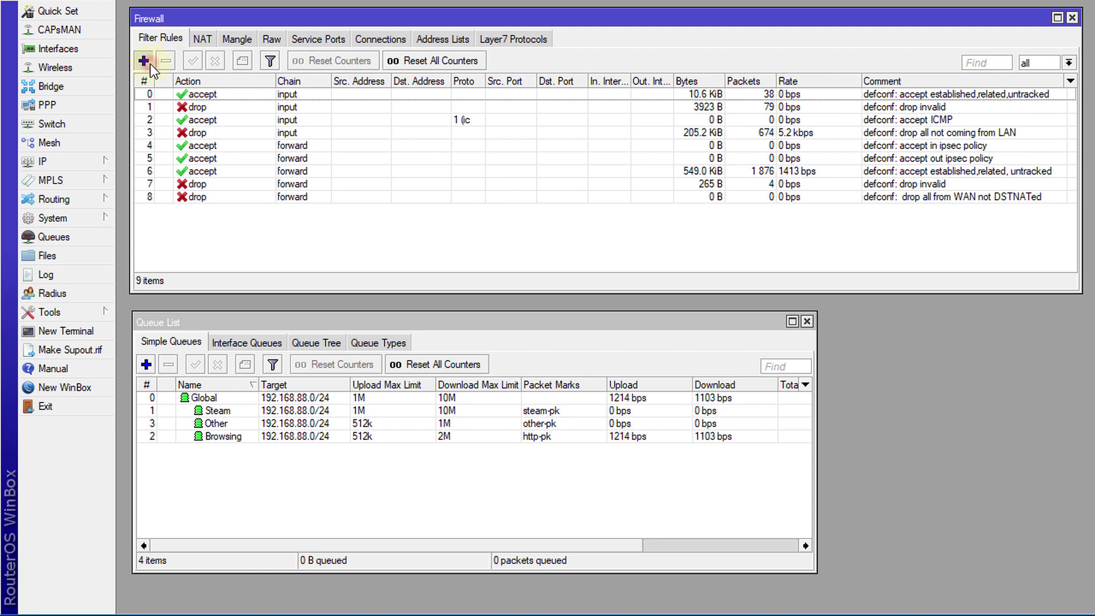
pyautogui.click(150, 64)
pyautogui.click(474, 30)
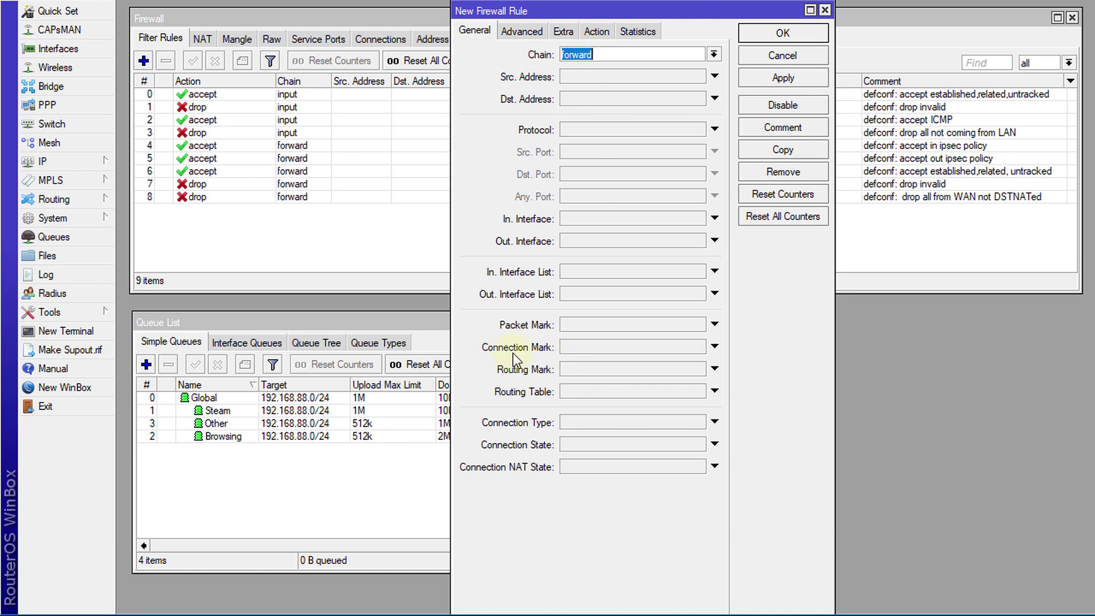
pyautogui.click(658, 348)
pyautogui.click(697, 347)
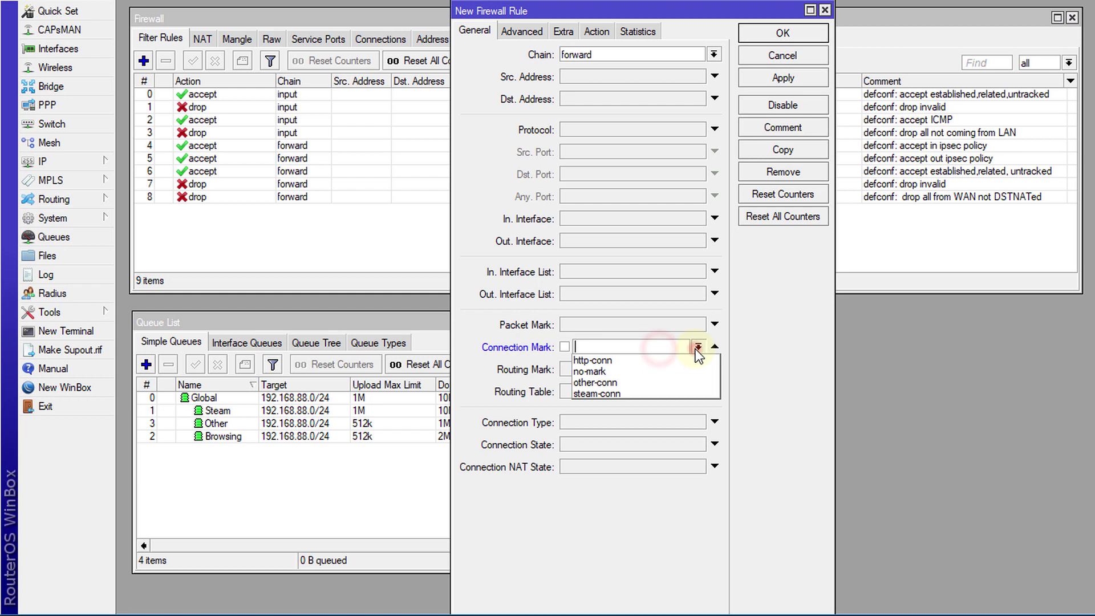
pyautogui.click(630, 390)
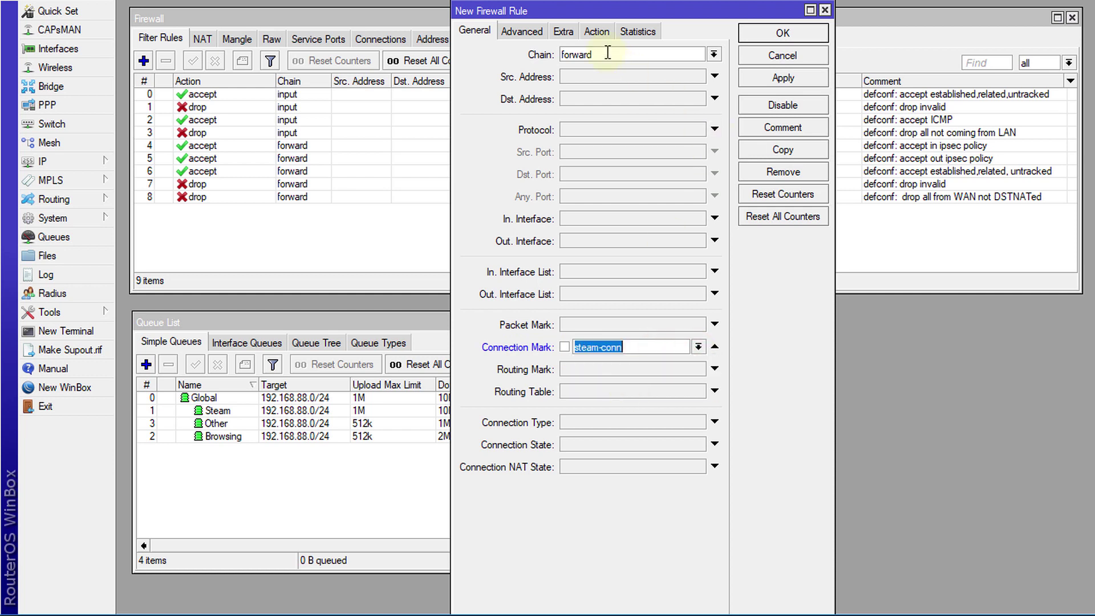
# Set the new filter rule's action to fasttrack connection, comment it "Fasttrack Steam", and save it.
pyautogui.click(589, 35)
pyautogui.click(597, 53)
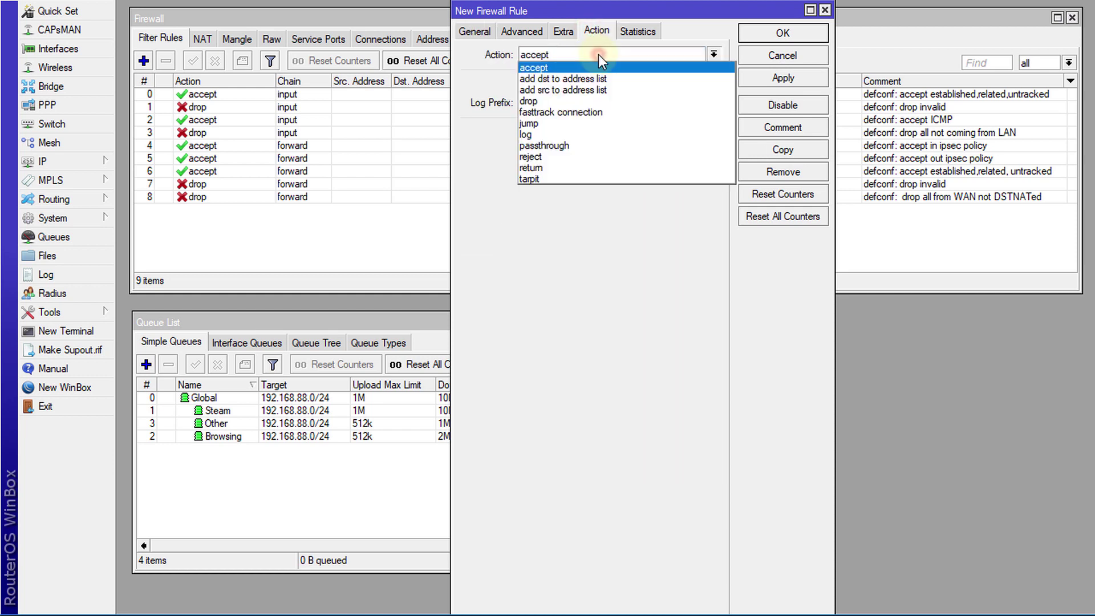
pyautogui.click(610, 114)
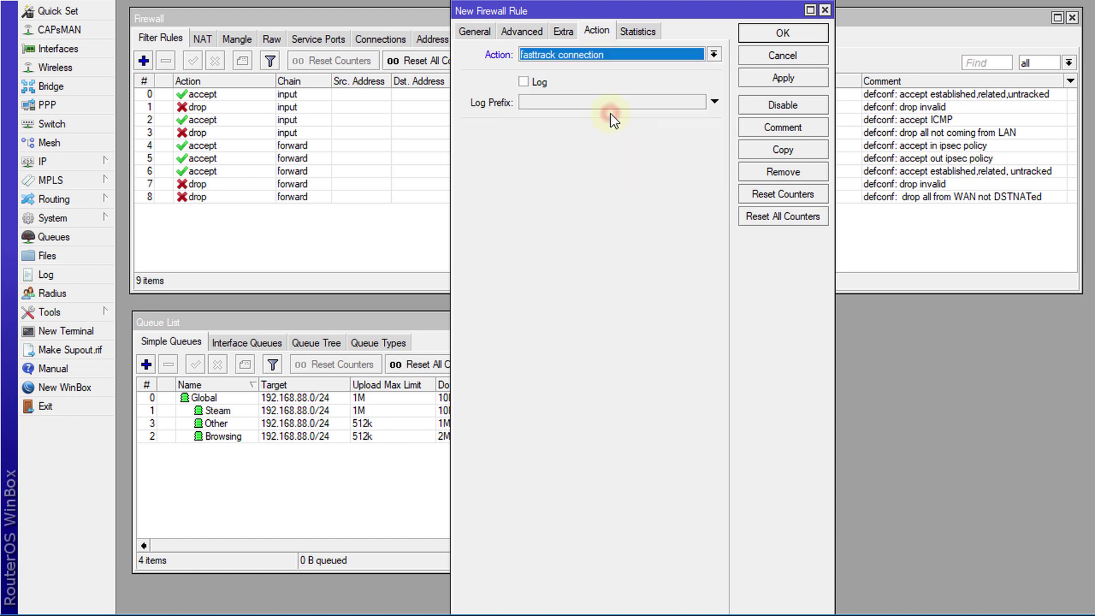
pyautogui.click(754, 129)
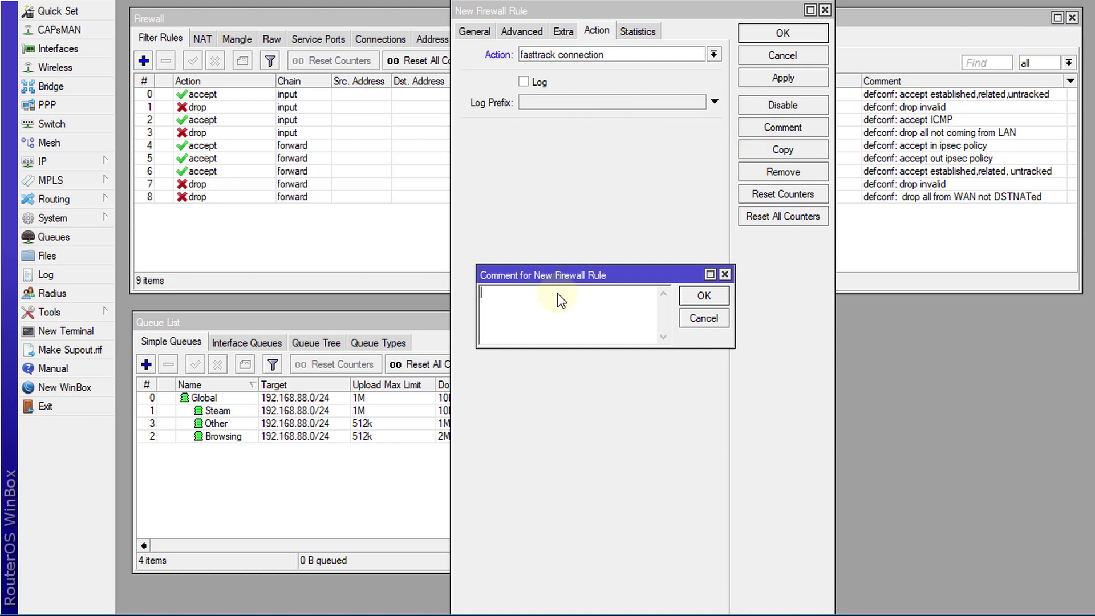
pyautogui.write('Fasttrack Steam')
pyautogui.click(689, 294)
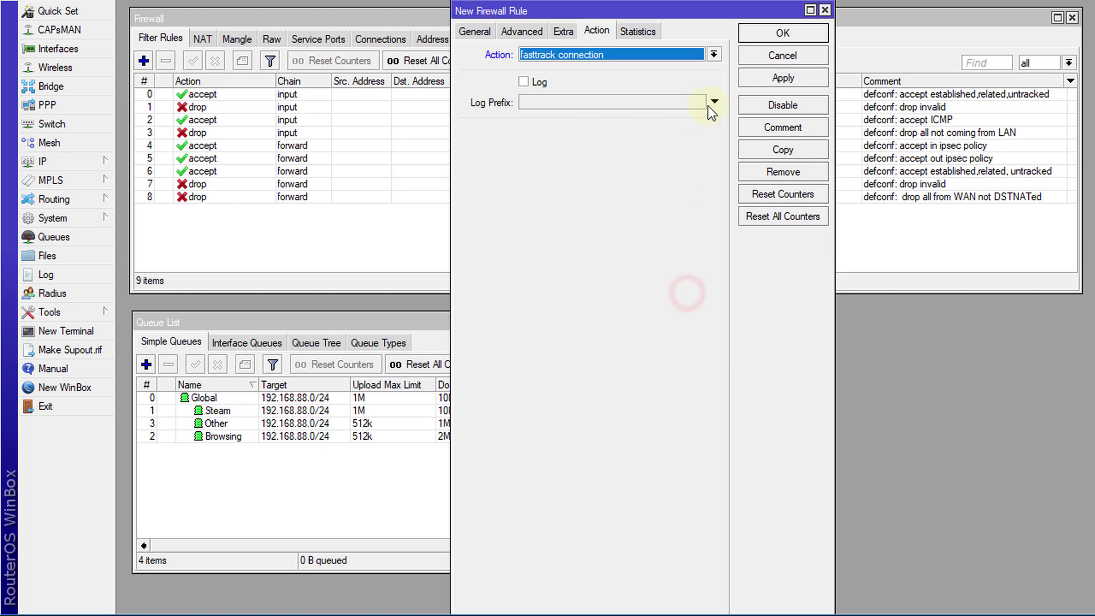
pyautogui.click(767, 34)
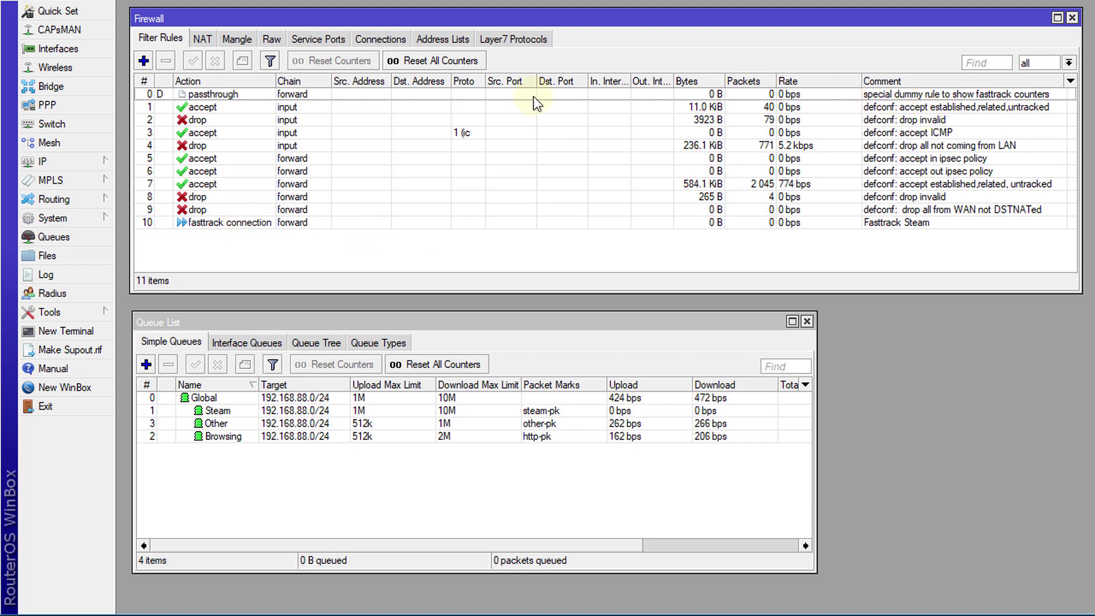
# Display the mangle rules, then switch to Steam and resume the paused game downloads.
pyautogui.click(236, 40)
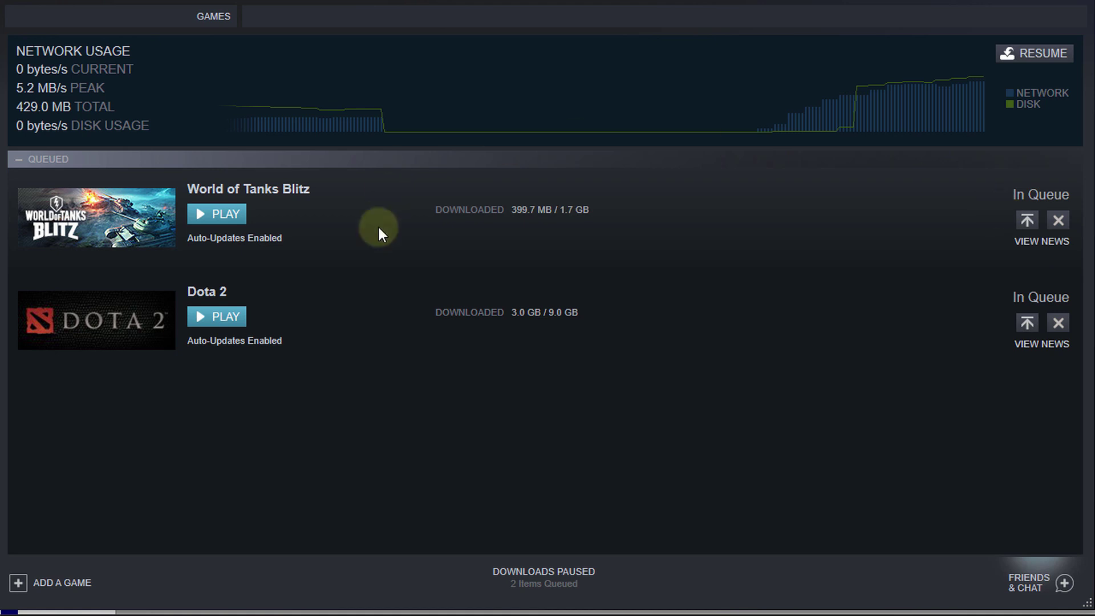
pyautogui.click(1045, 53)
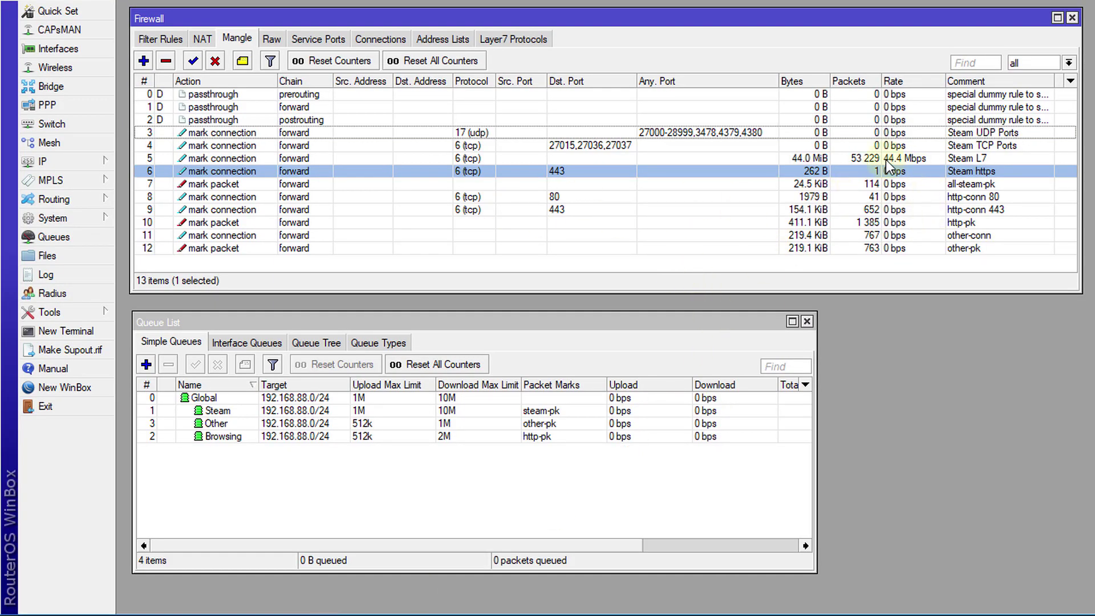
# Examine the traffic counters of the Steam mangle rules during the download and check the Steam Layer7 regexp.
pyautogui.click(922, 158)
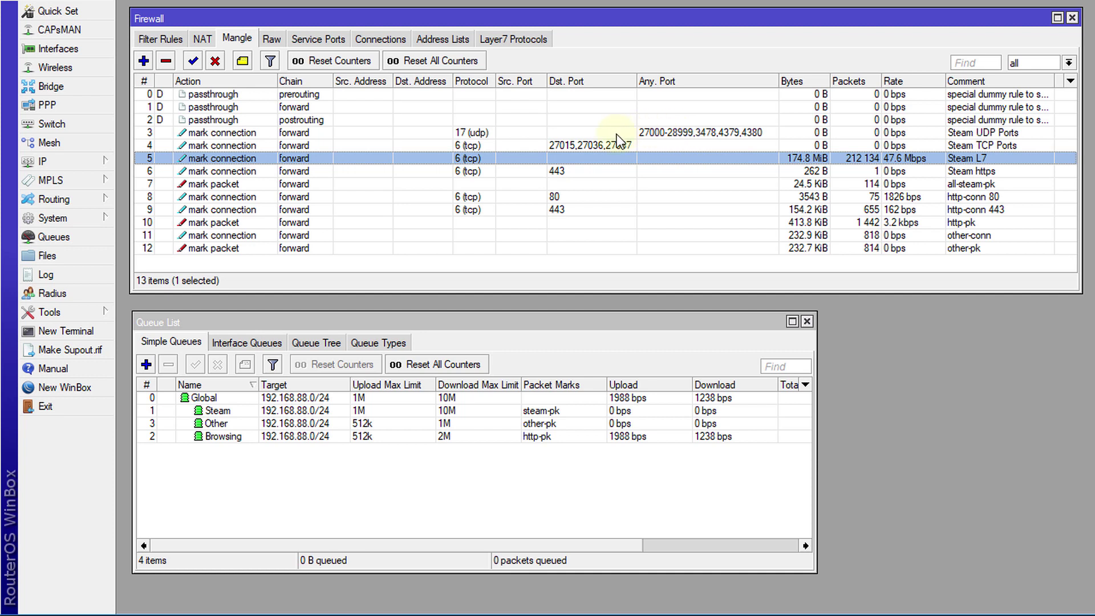
pyautogui.click(717, 138)
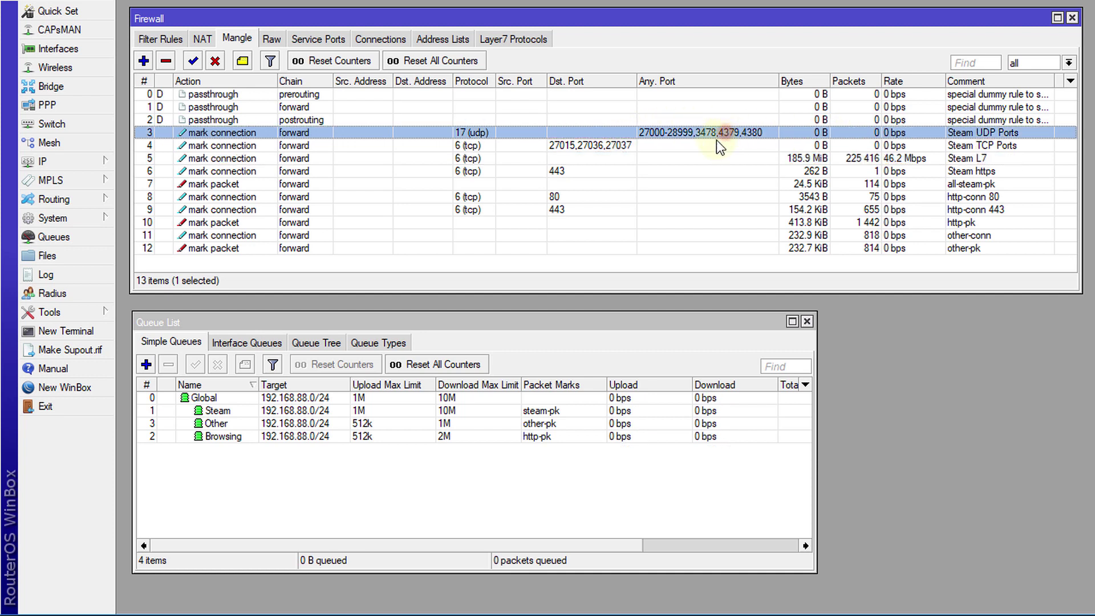
pyautogui.click(713, 145)
pyautogui.click(845, 170)
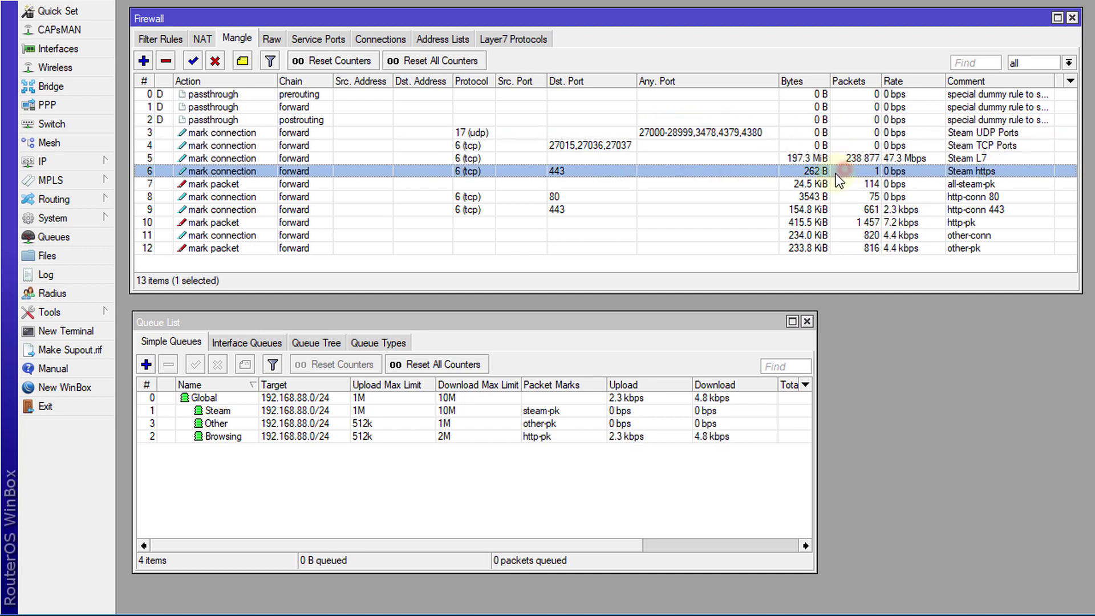
pyautogui.click(891, 159)
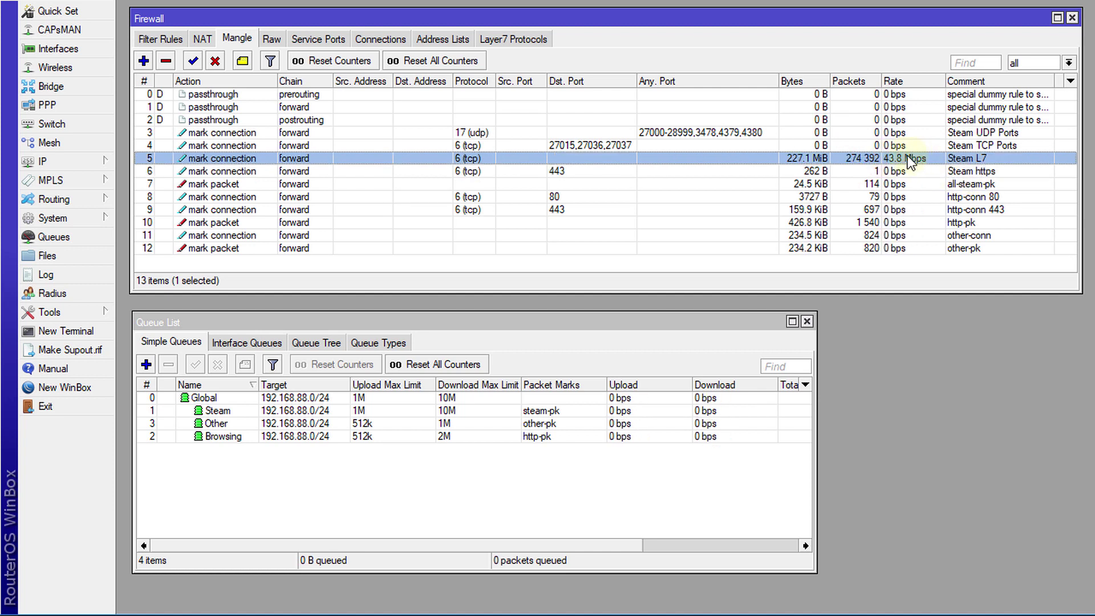
pyautogui.click(497, 38)
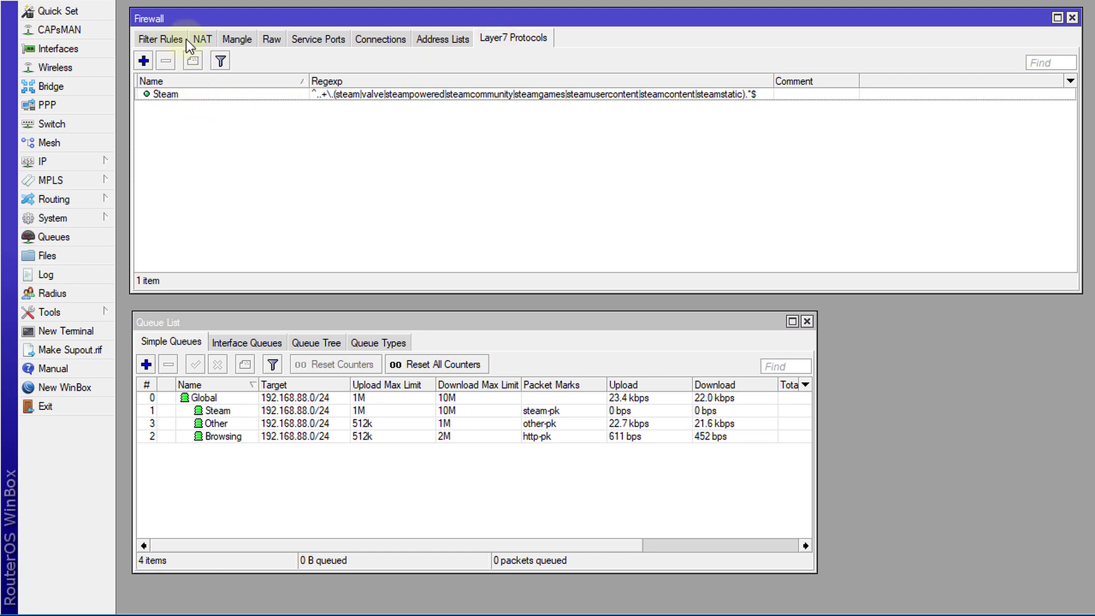
pyautogui.click(230, 40)
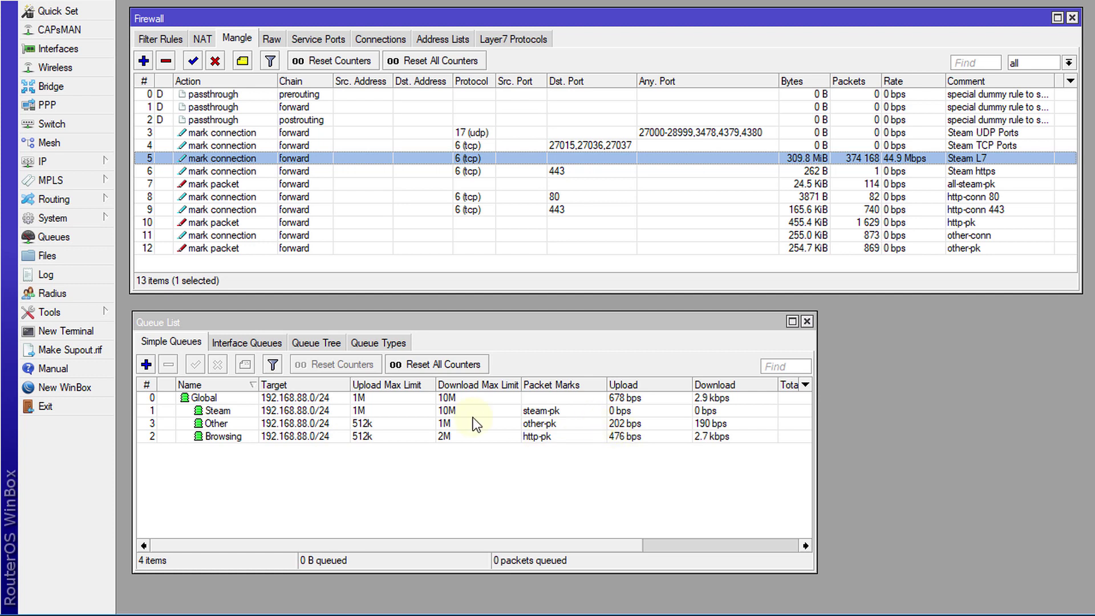
# Disable the Steam https mangle rule and the Steam simple queue.
pyautogui.click(377, 406)
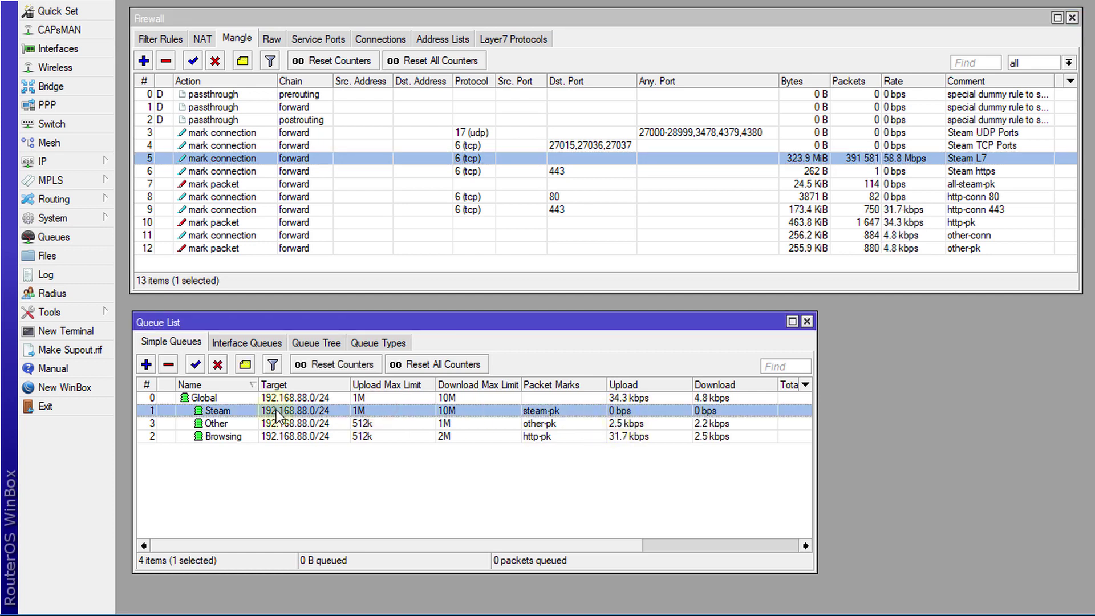
pyautogui.click(918, 172)
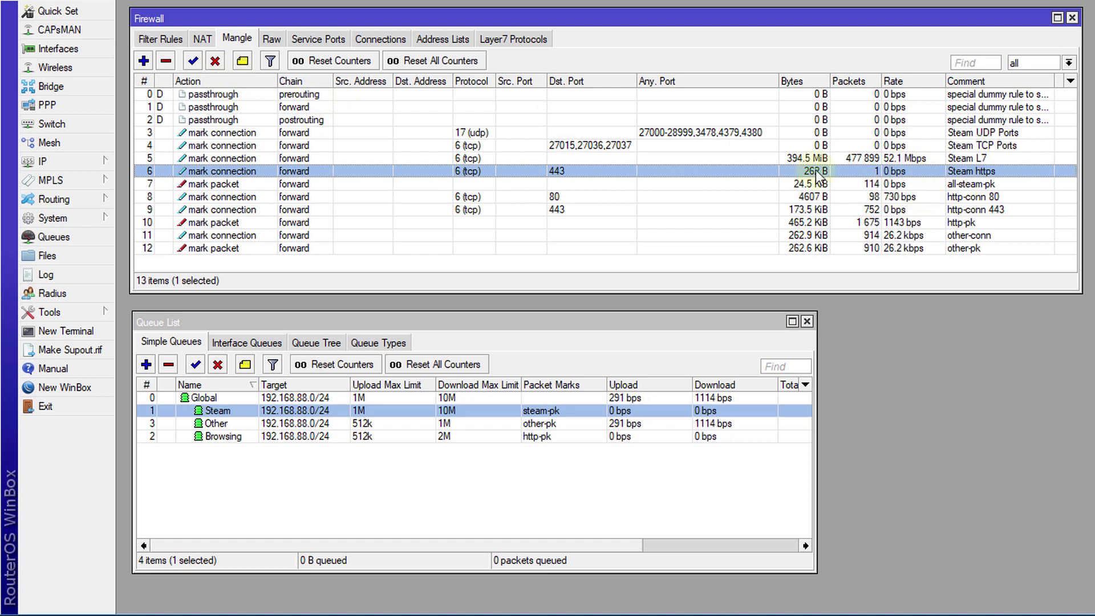
pyautogui.click(215, 60)
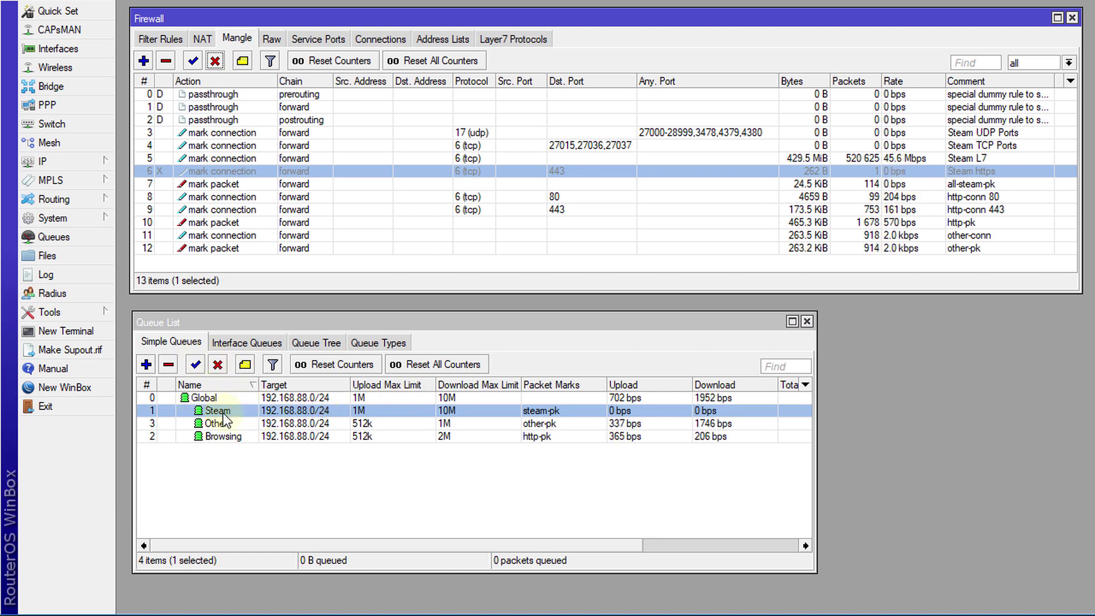
pyautogui.click(220, 365)
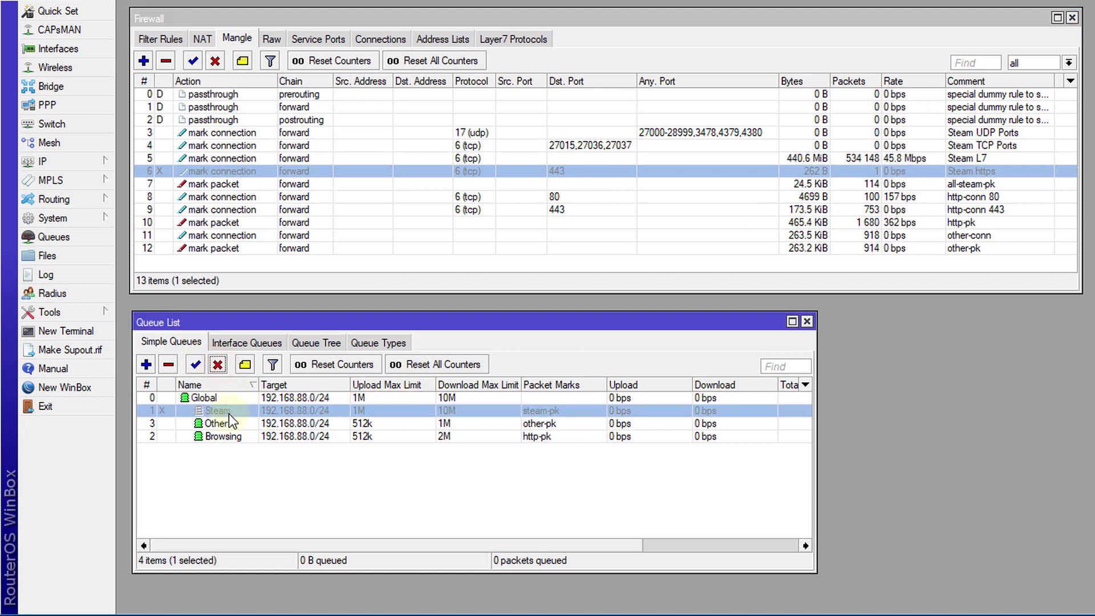
# Check the current throughput of the router's interfaces in the interface list, then close the list.
pyautogui.click(63, 49)
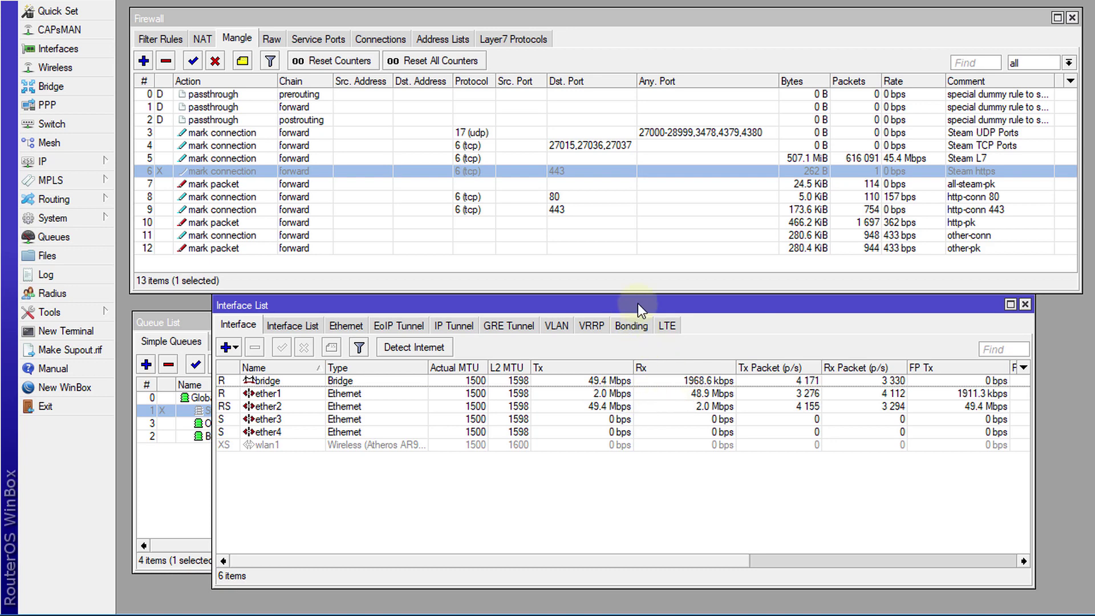
pyautogui.moveTo(636, 303); pyautogui.dragTo(629, 293)
pyautogui.click(1018, 295)
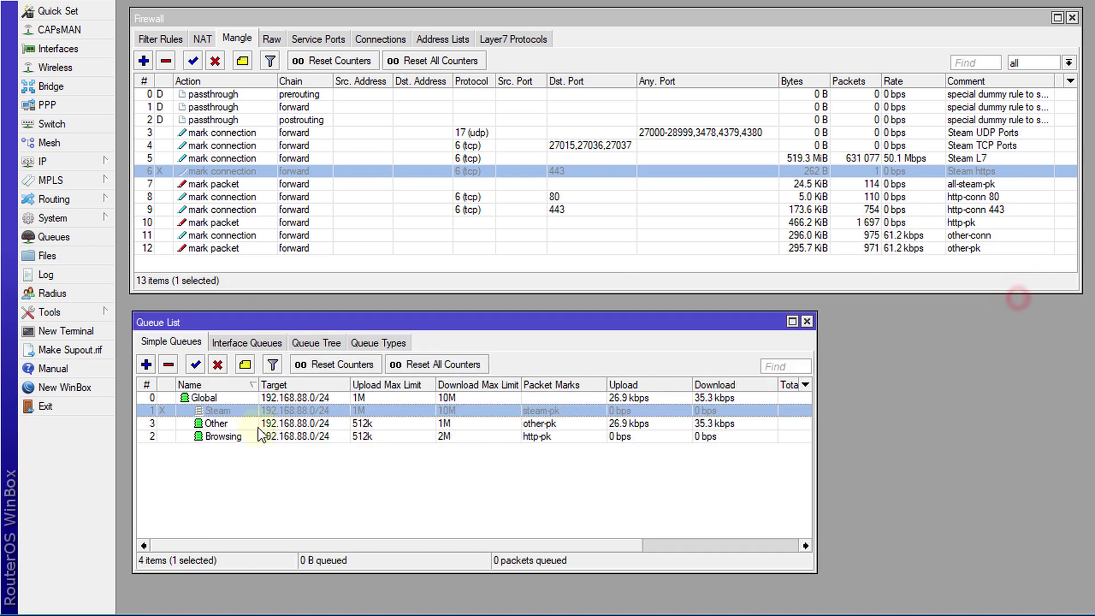
# Select the Browsing queue and move the browser window out of the way to examine the queue's traffic while YouTube loads.
pyautogui.click(232, 437)
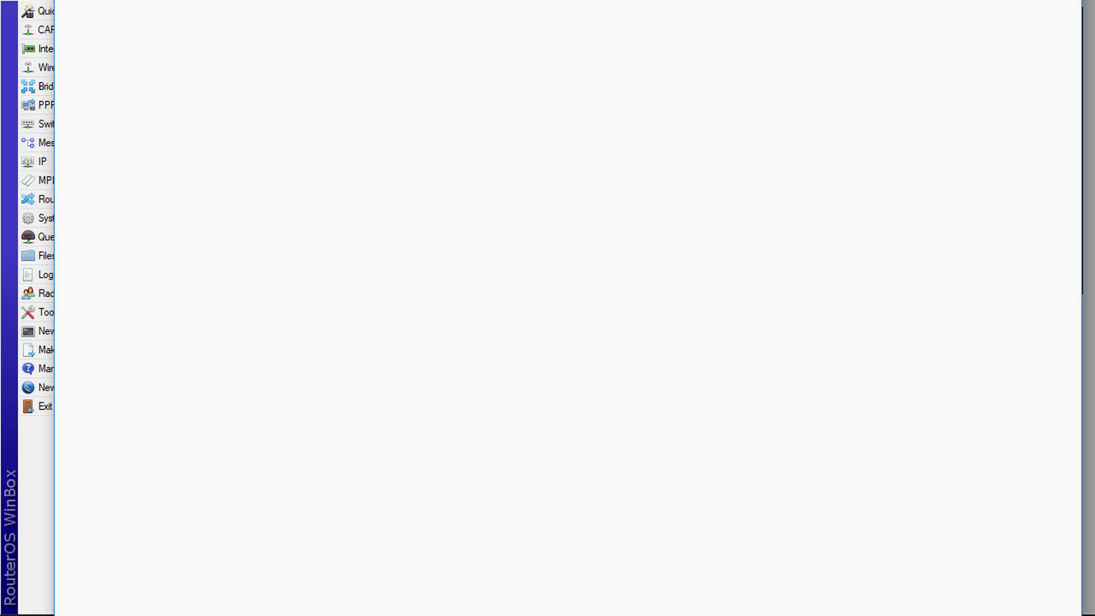
pyautogui.moveTo(564, 85); pyautogui.dragTo(582, 487)
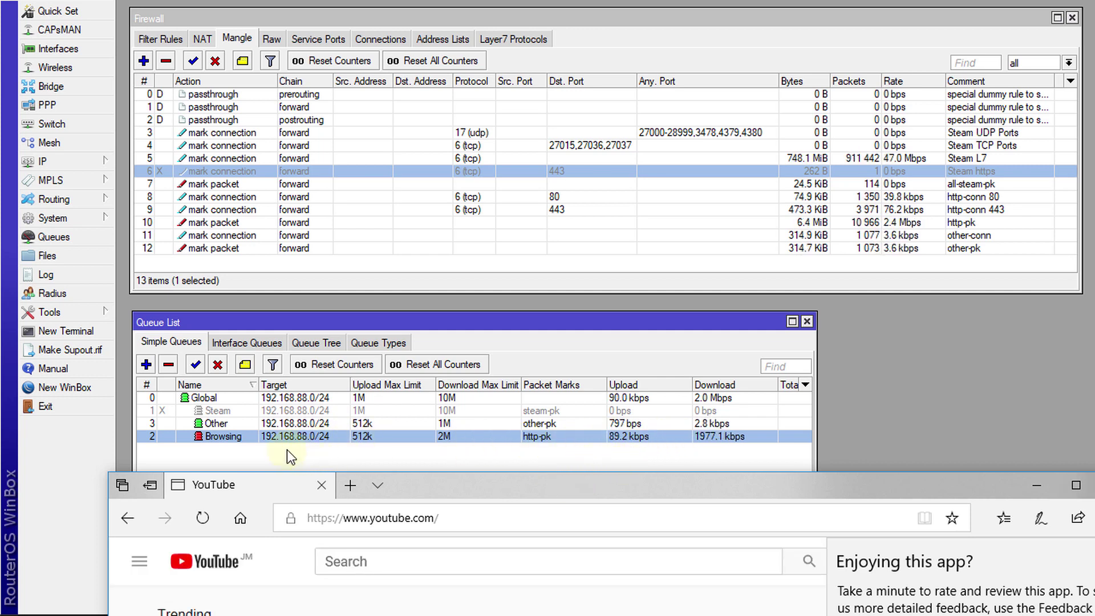
# Load the "download" website in the browser and uncover the queue list to examine the Browsing queue's traffic.
pyautogui.moveTo(497, 484); pyautogui.dragTo(509, 311)
pyautogui.click(434, 340)
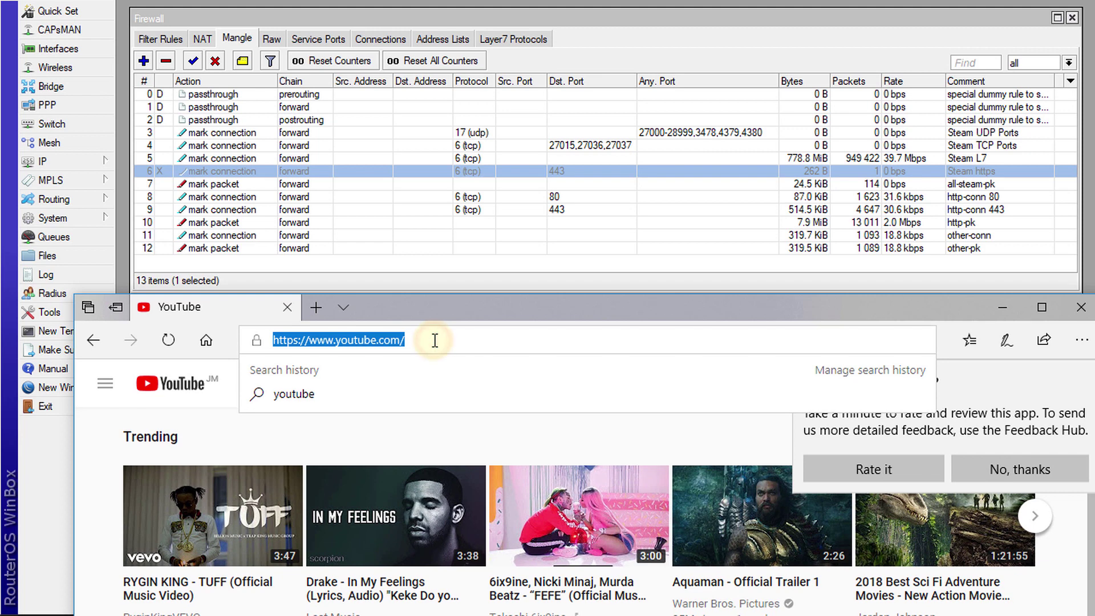
pyautogui.write('download')
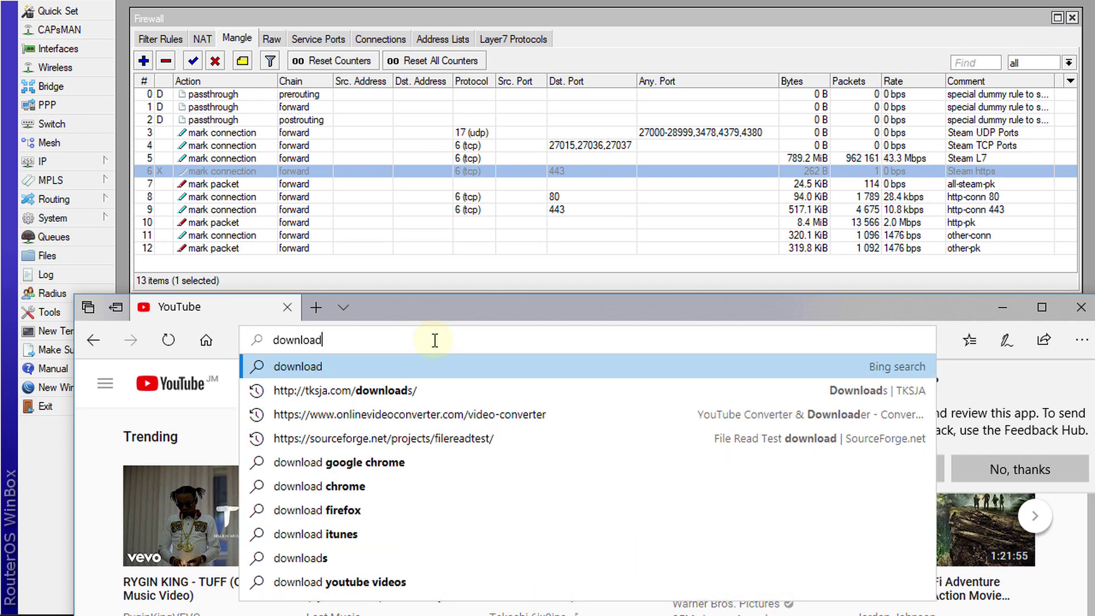
pyautogui.hotkey('ctrl', 'Return')
pyautogui.moveTo(734, 311); pyautogui.dragTo(706, 535)
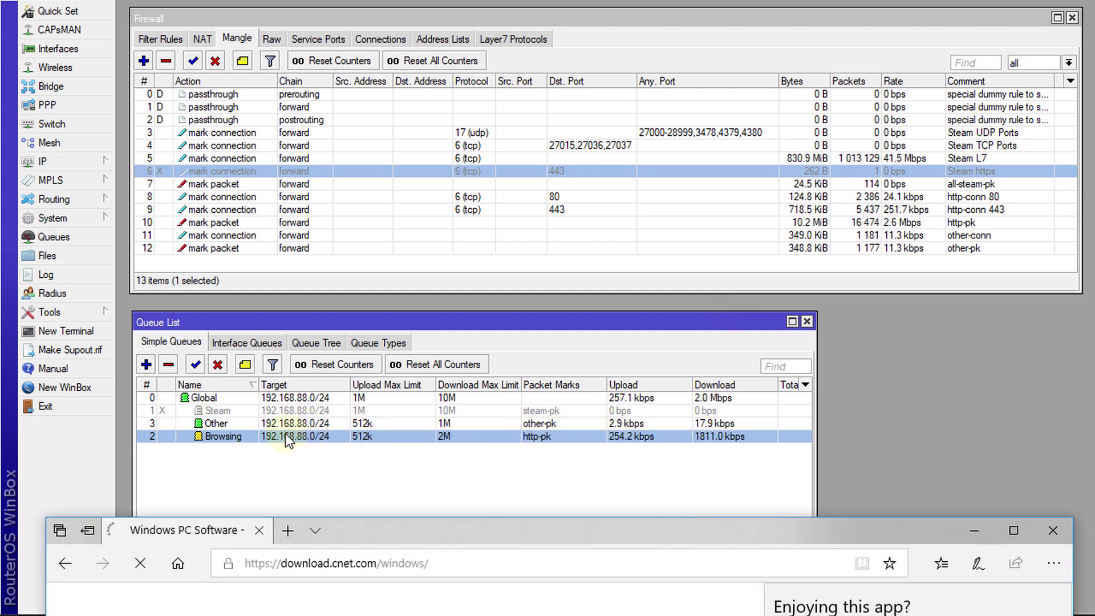
pyautogui.click(408, 531)
pyautogui.moveTo(409, 532); pyautogui.dragTo(422, 15)
pyautogui.click(346, 49)
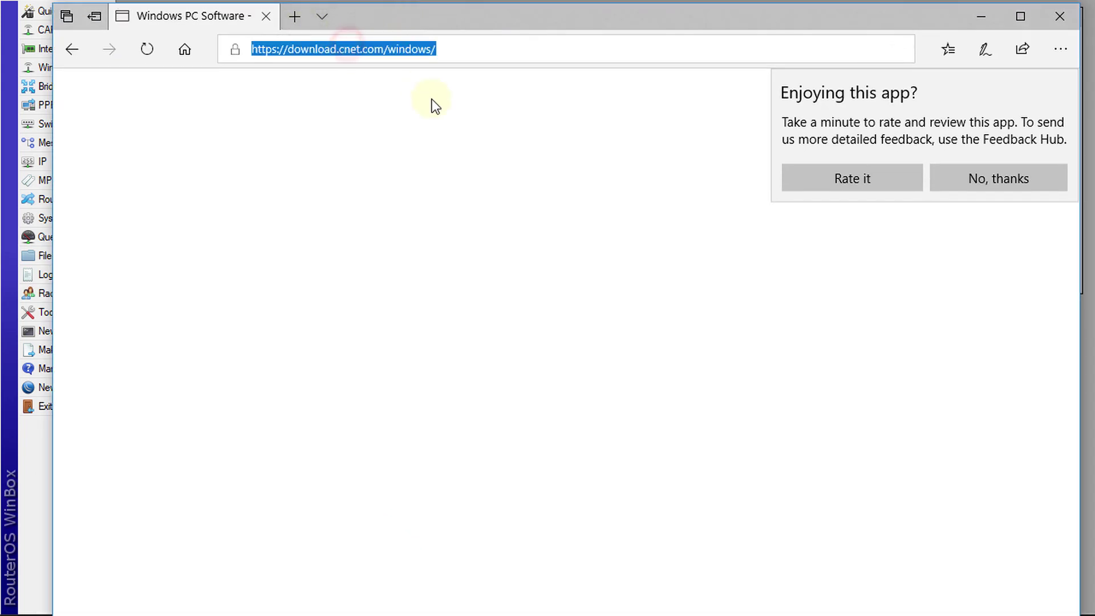
pyautogui.write('y')
pyautogui.press('Return')
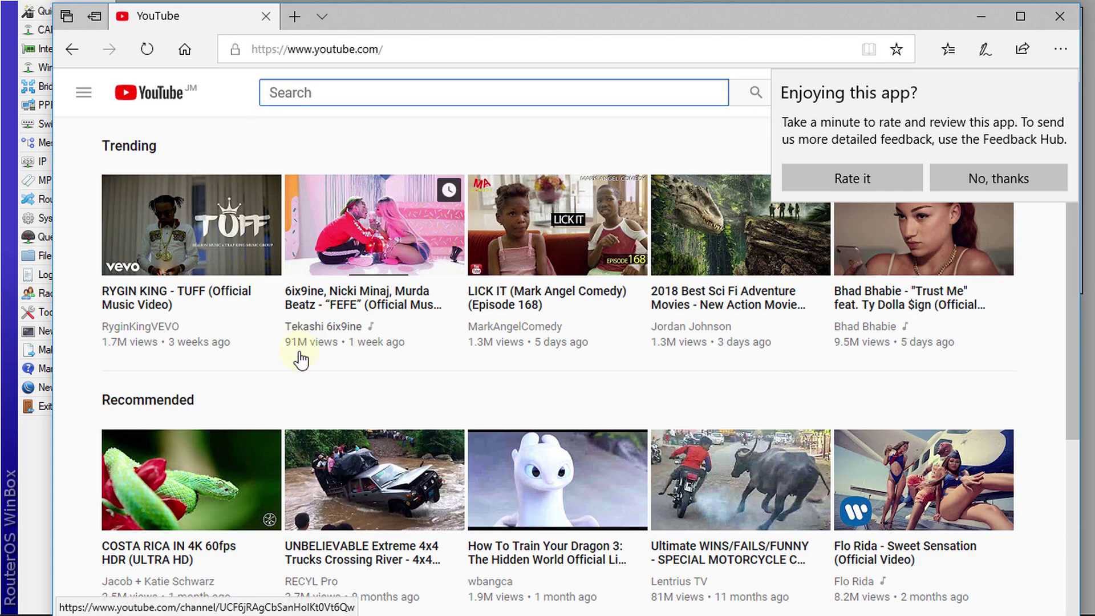
# Search YouTube for "4k".
pyautogui.click(313, 93)
pyautogui.write('4k')
pyautogui.press('Return')
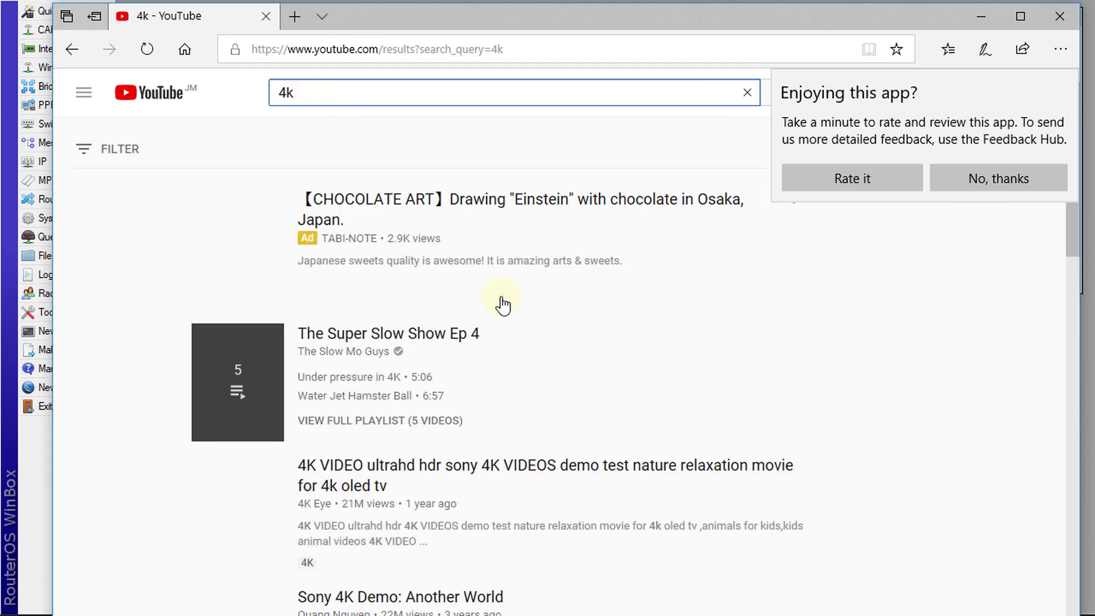
# Play the 4K Eye video "4K VIDEO ultrahd hdr sony 4K VIDEOS demo test" from the search results and mute it.
pyautogui.scroll(-4, 541, 319)
pyautogui.click(368, 249)
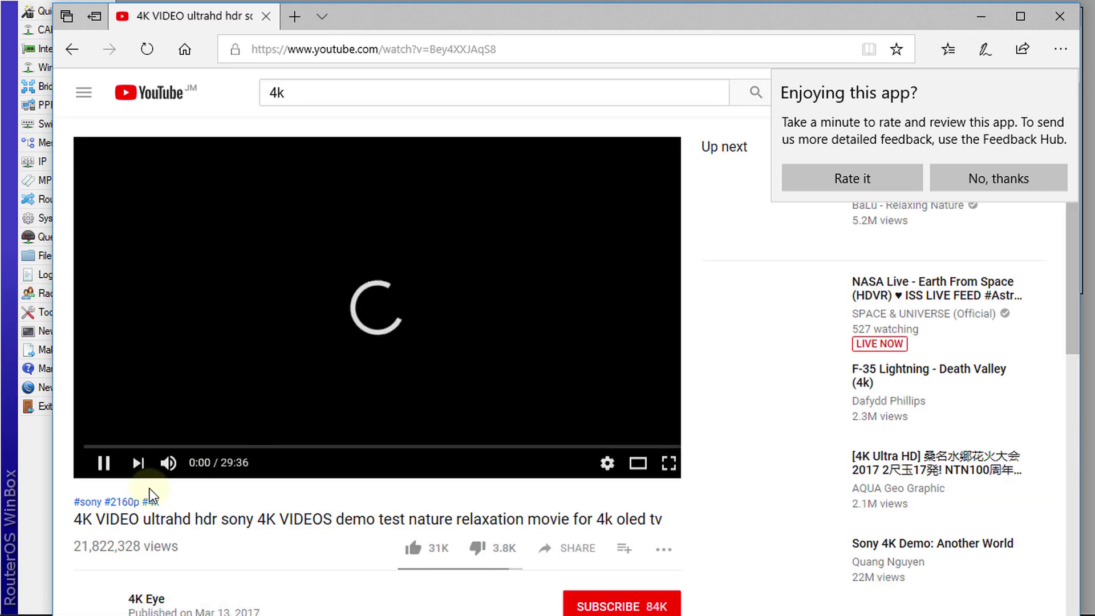
pyautogui.click(167, 462)
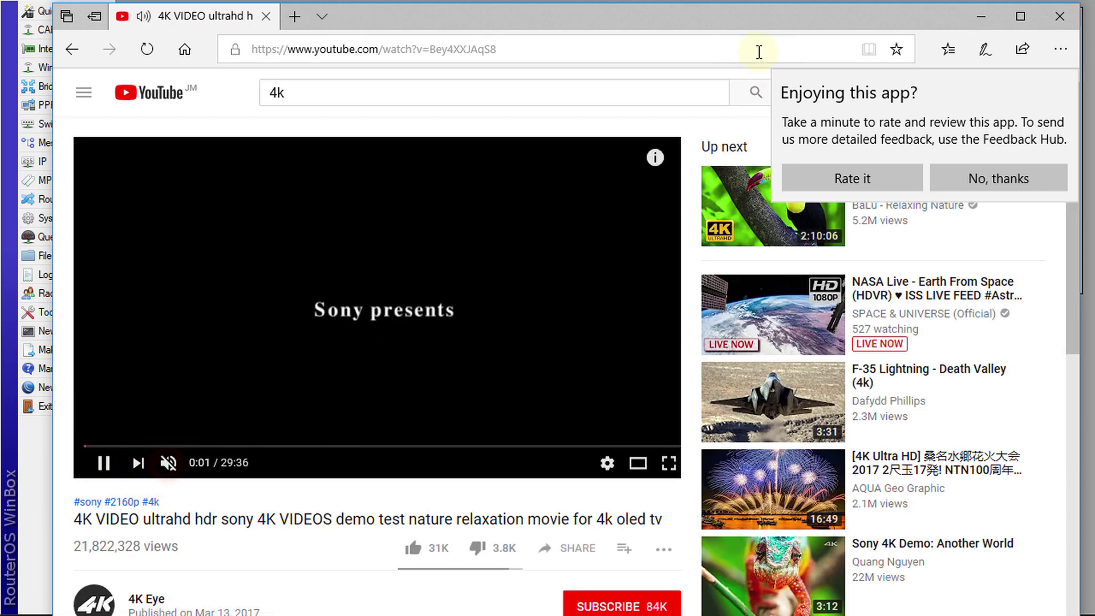
# Uncover the queue list to examine the Browsing queue's traffic while the video plays, then close the browser.
pyautogui.moveTo(474, 12); pyautogui.dragTo(473, 476)
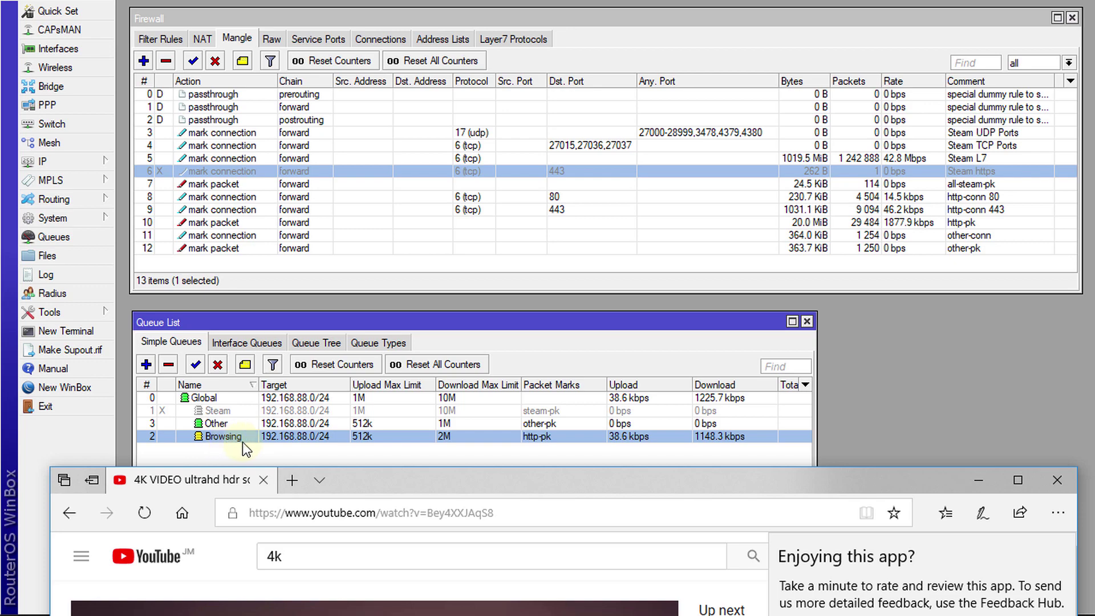
pyautogui.moveTo(408, 484); pyautogui.dragTo(350, 35)
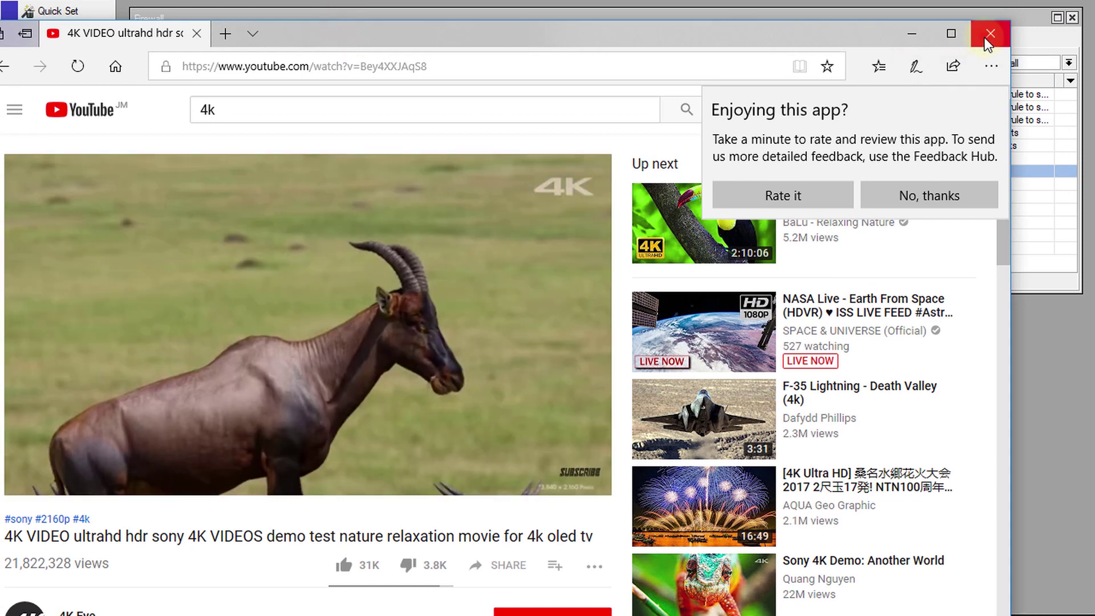
pyautogui.click(989, 33)
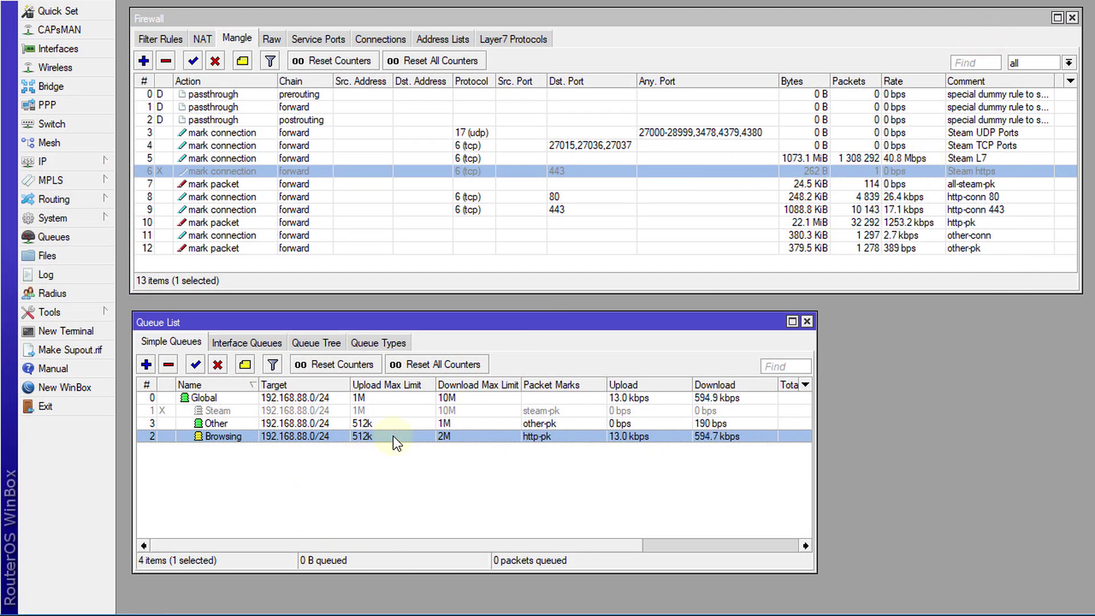
# Select the Steam L7 mangle rule to check its rate, then switch to Steam and pause the World of Tanks Blitz download.
pyautogui.click(907, 158)
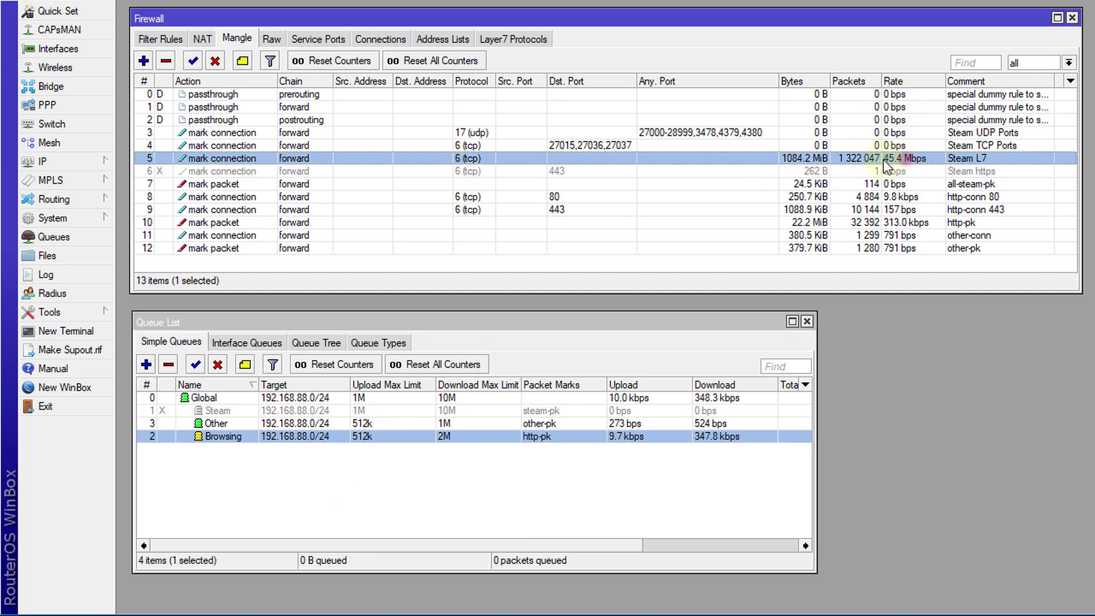
pyautogui.hotkey('alt', 'Tab')
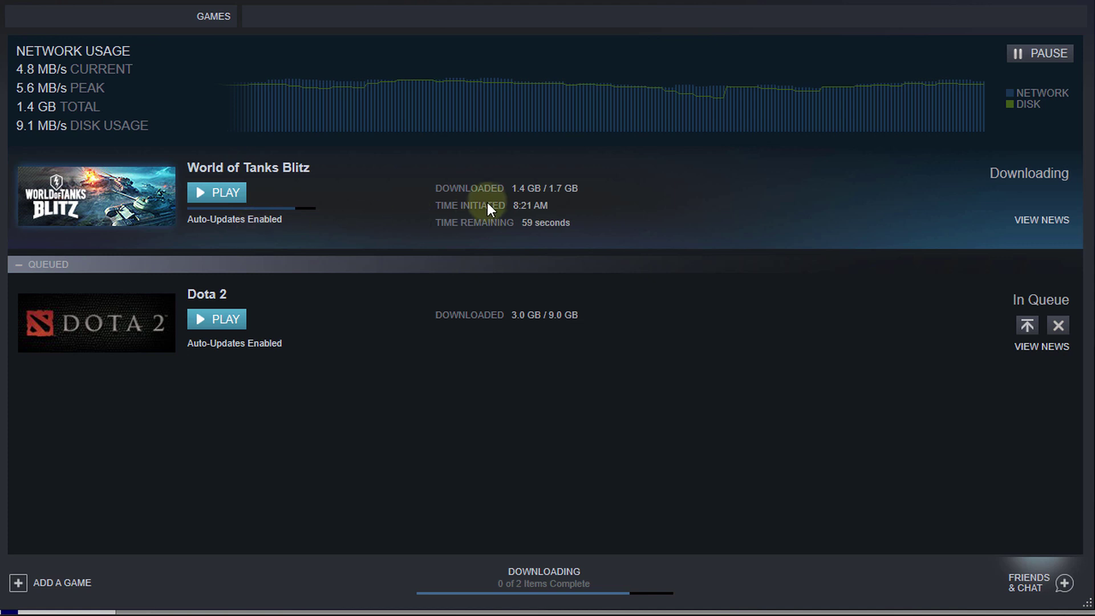
pyautogui.click(1039, 53)
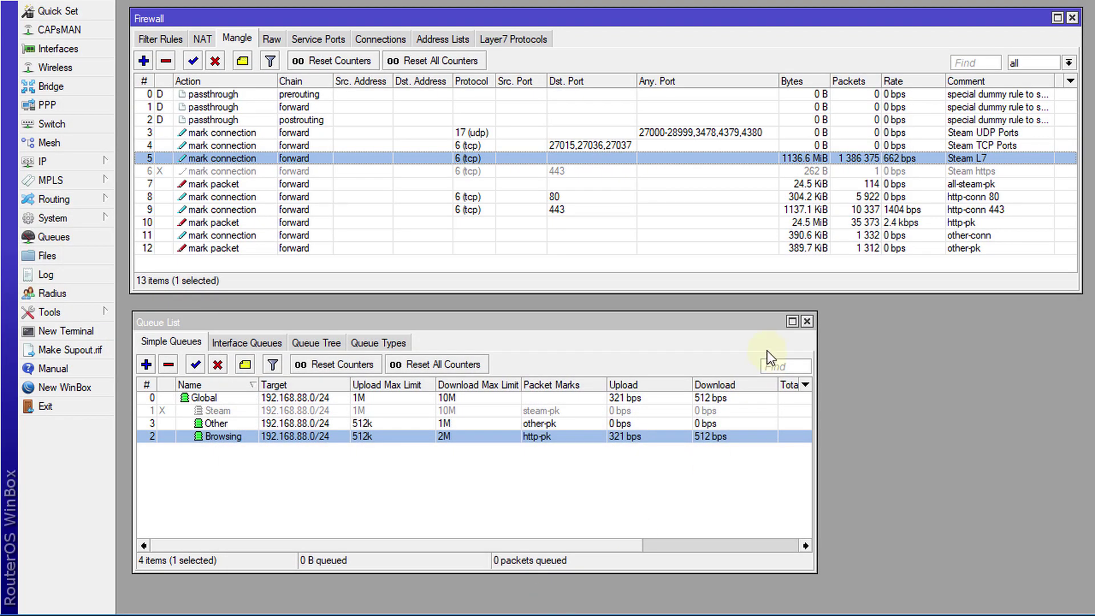